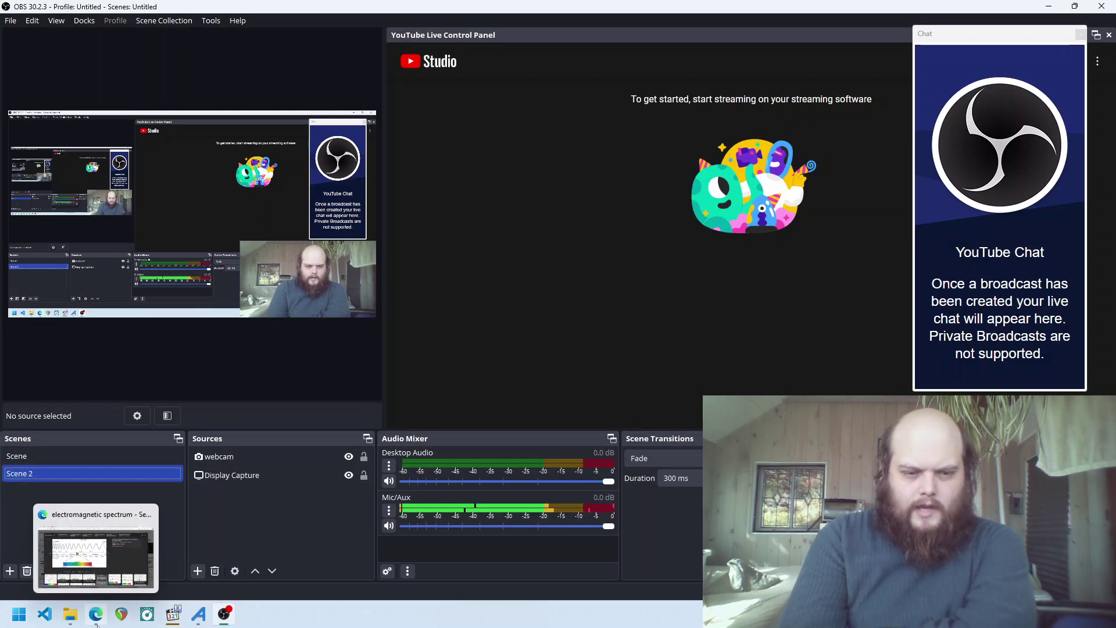
{"action": "left_click", "coordinate": [96, 614]}
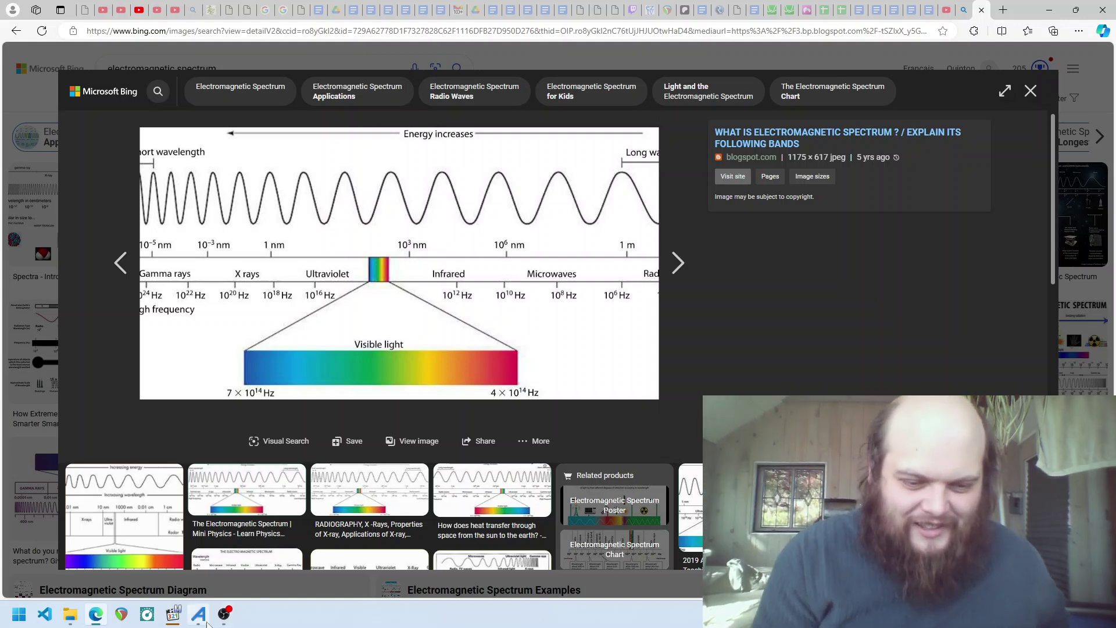
{"action": "left_click", "coordinate": [227, 615]}
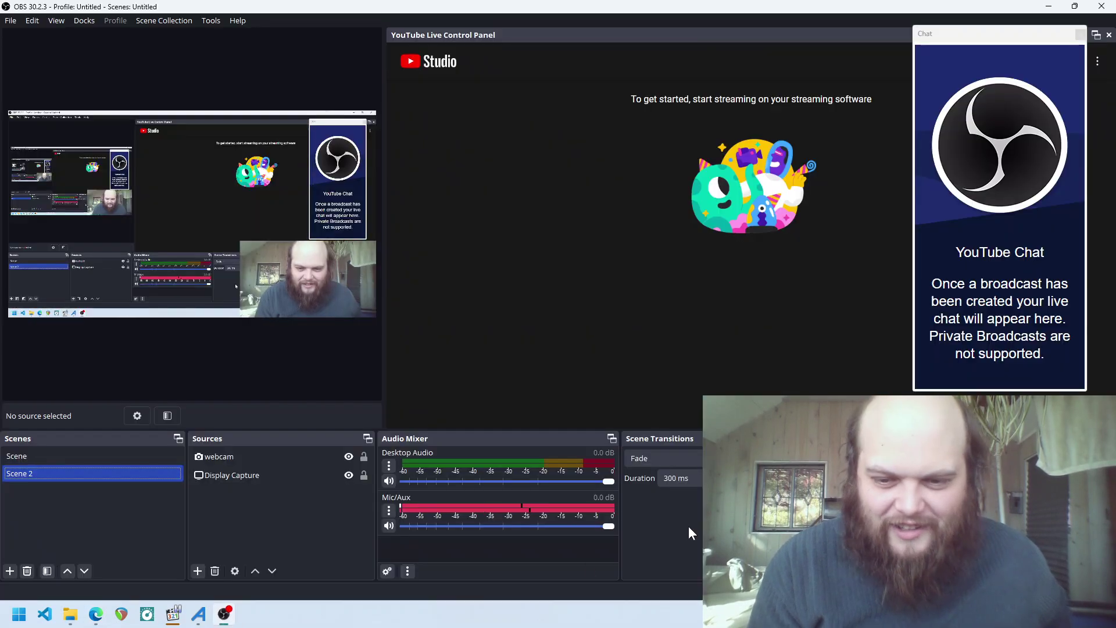